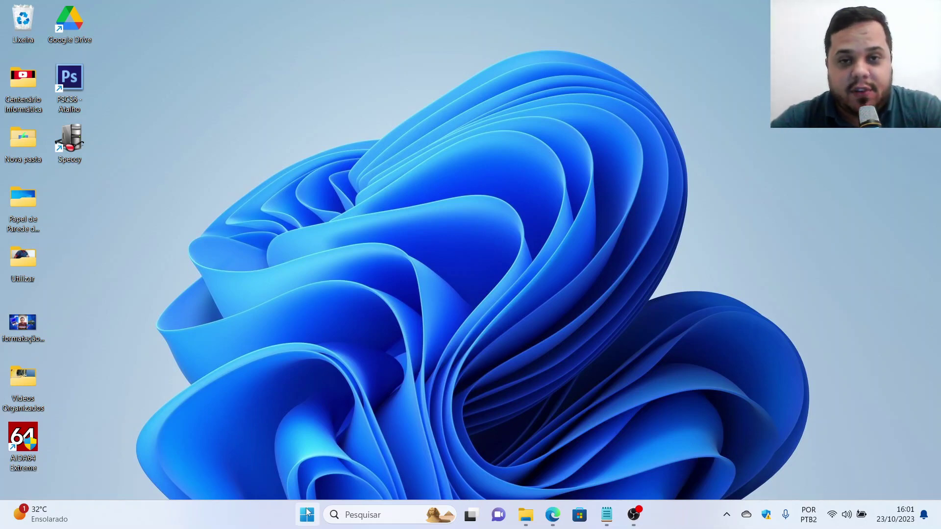
left_click_drag(164, 212, 83, 463)
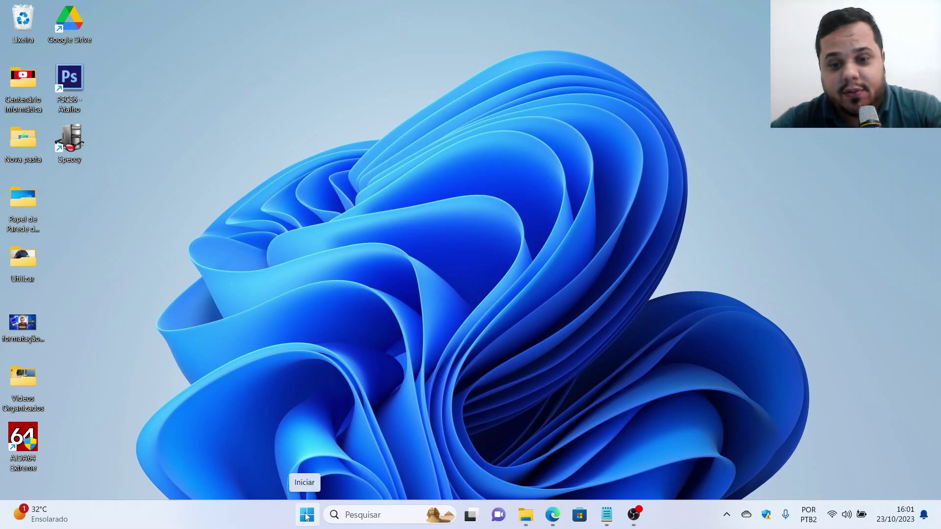
left_click(306, 515)
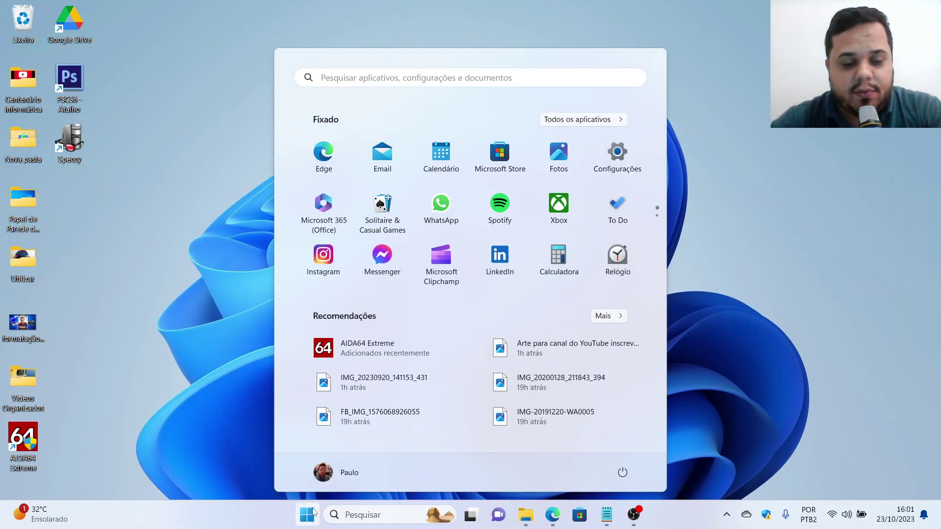
left_click(308, 516)
left_click(307, 516)
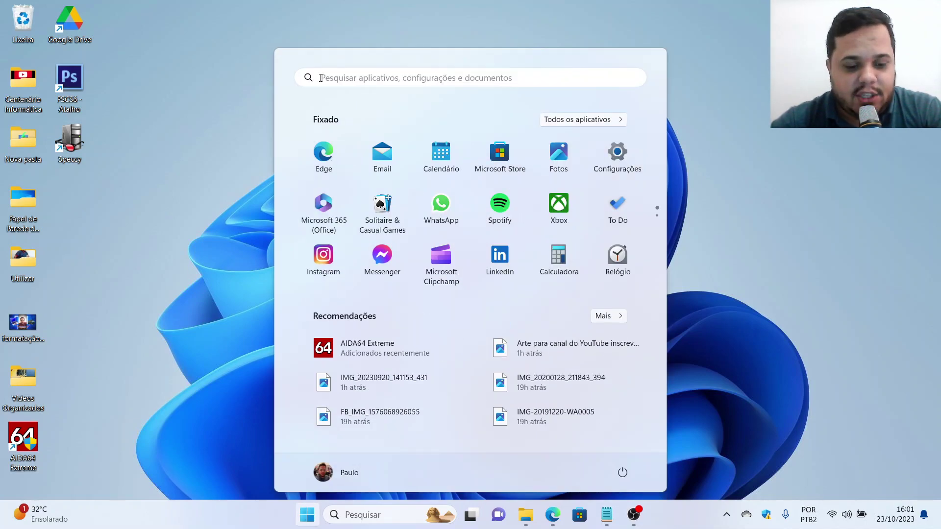
type("excel")
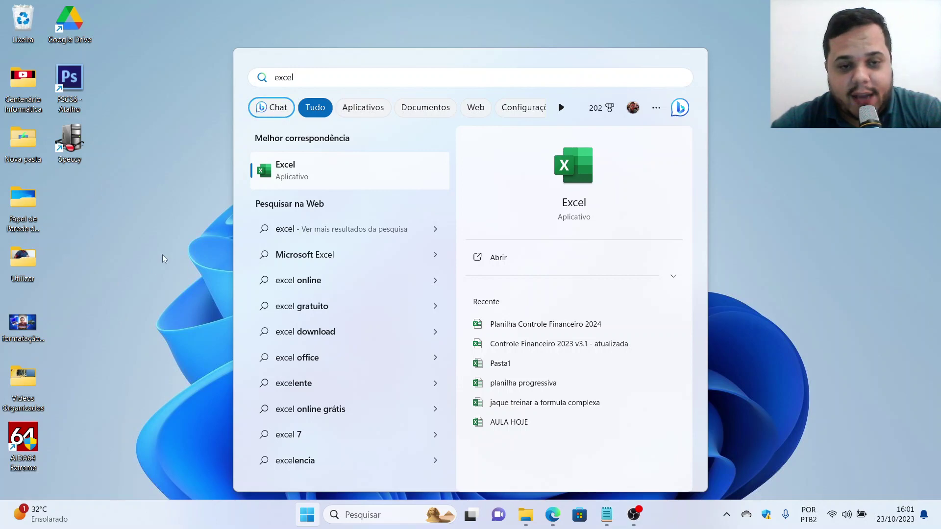
left_click(180, 171)
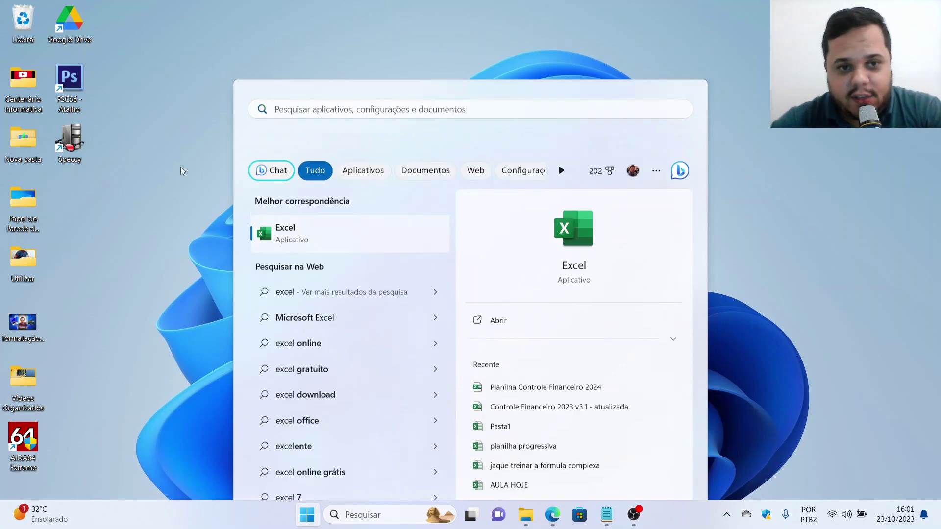
Search Windows for "excel", open the Excel app's file location, and maximize the Programs folder window
left_click(307, 515)
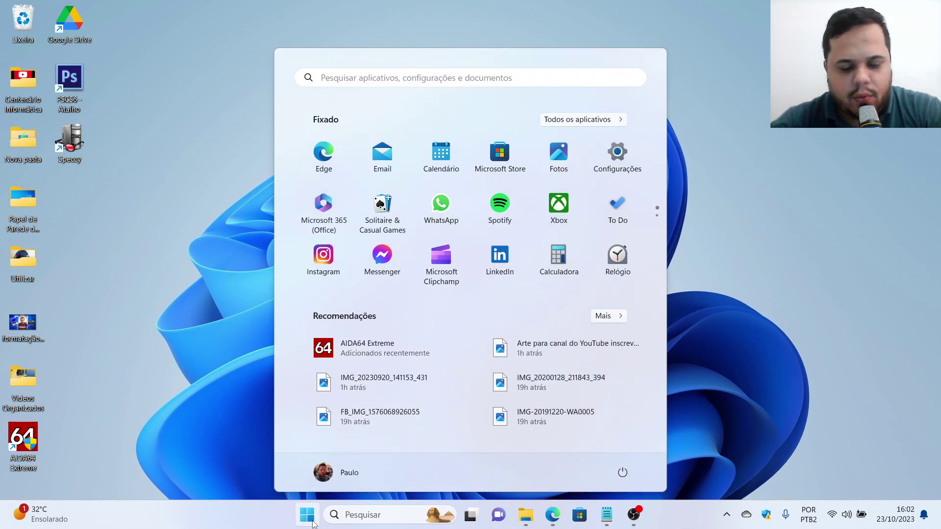
type("excel")
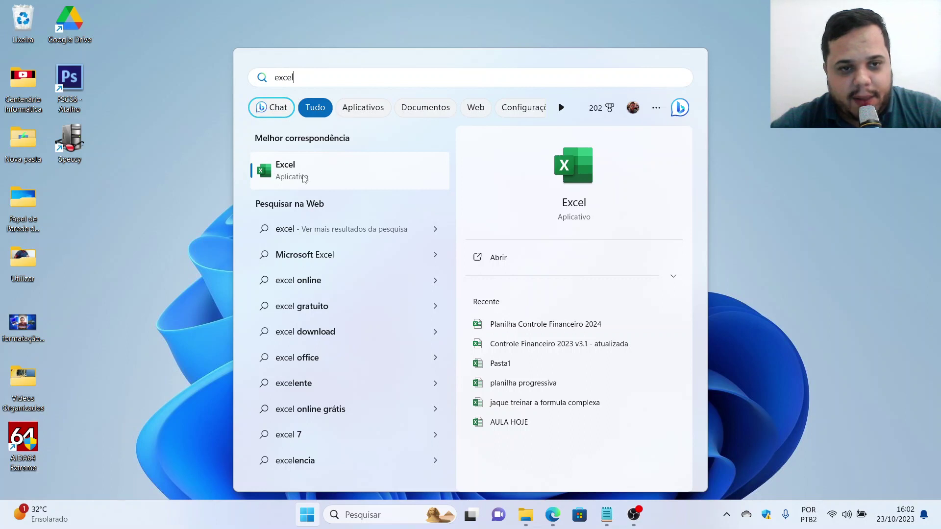
right_click(271, 172)
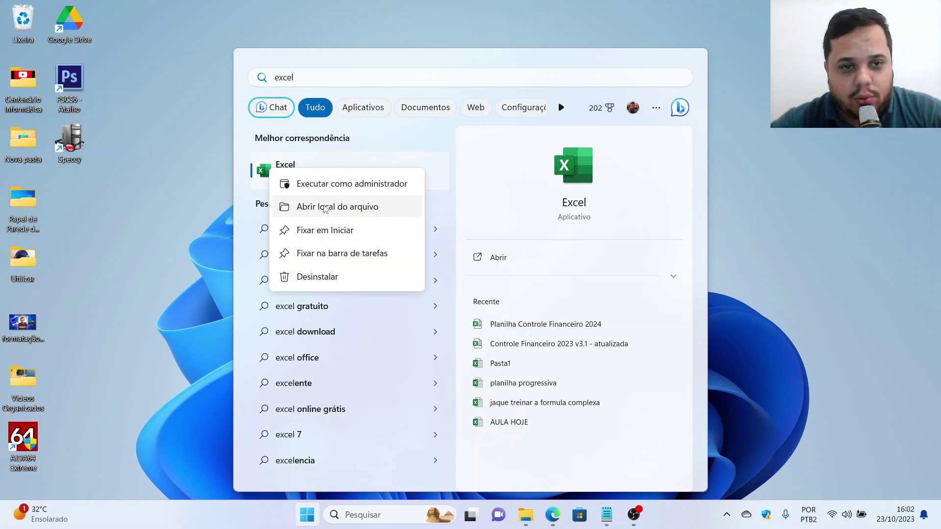
right_click(283, 164)
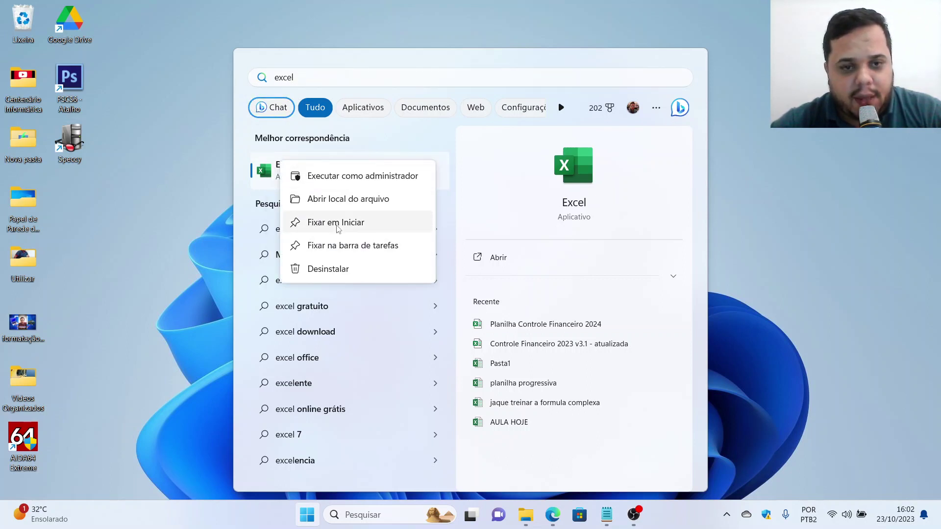
left_click(338, 199)
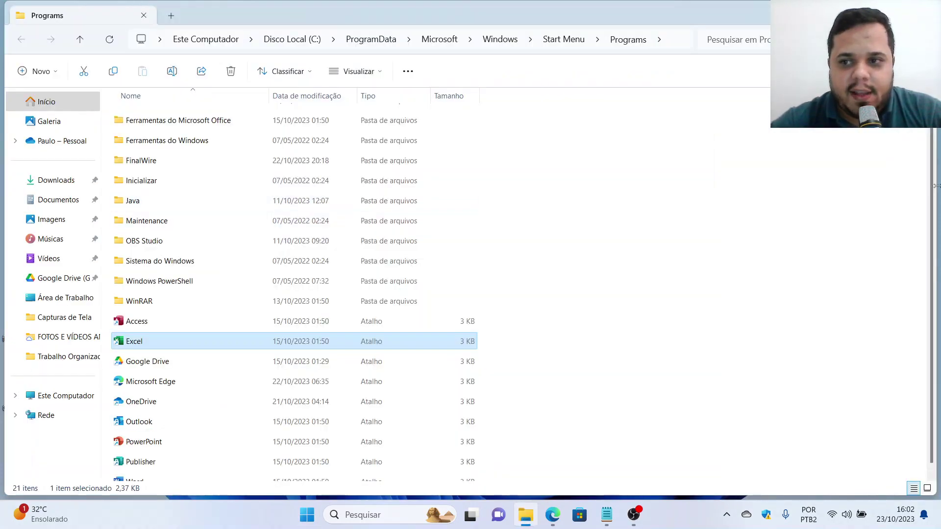
left_click_drag(929, 188, 930, 200)
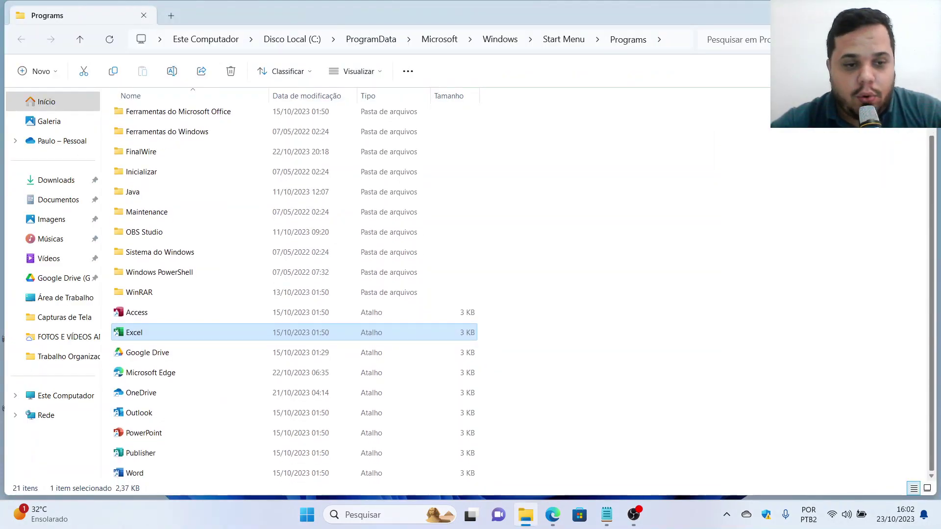
key("super+Up")
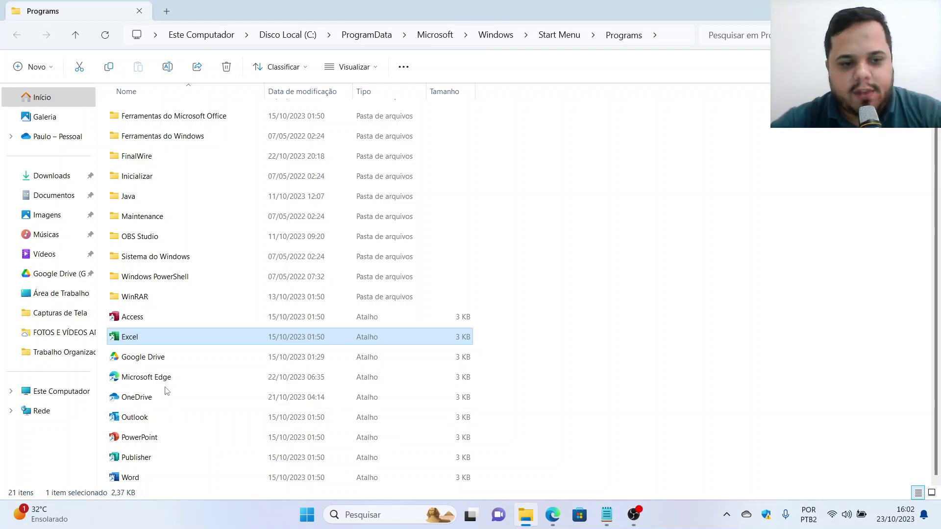
Send the Excel entry in the Programs folder to the desktop as a shortcut
right_click(131, 340)
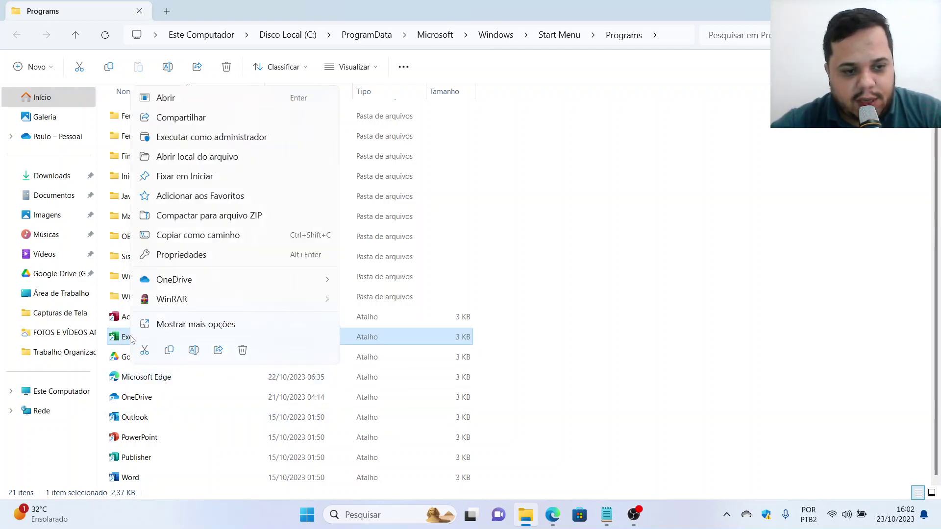
left_click(131, 341)
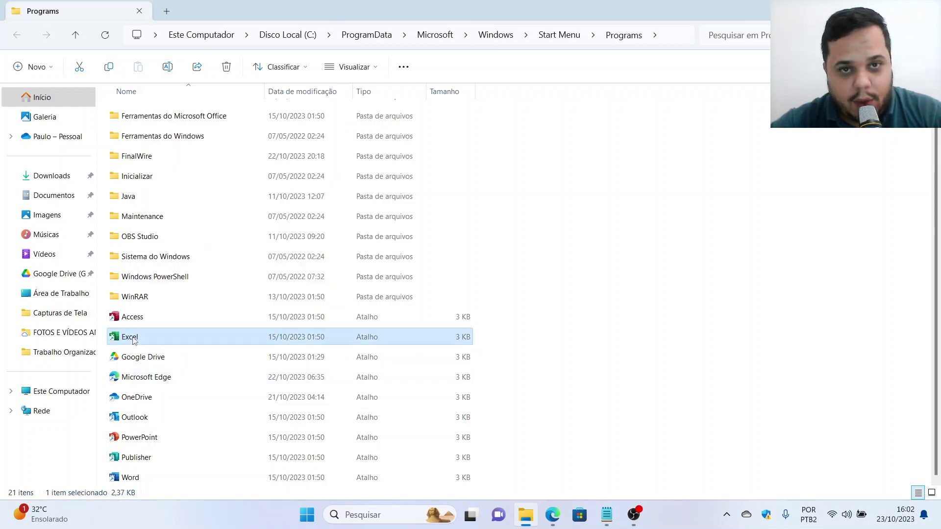
right_click(134, 341)
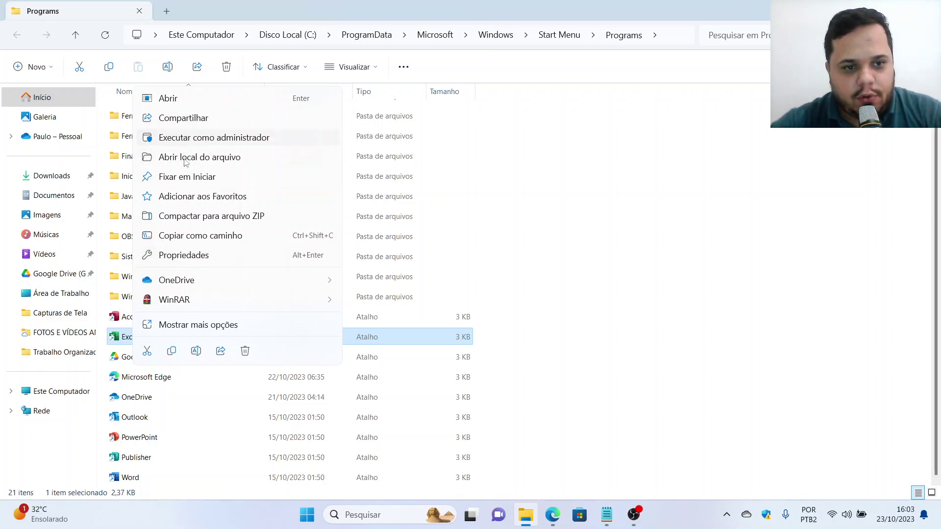
left_click(186, 331)
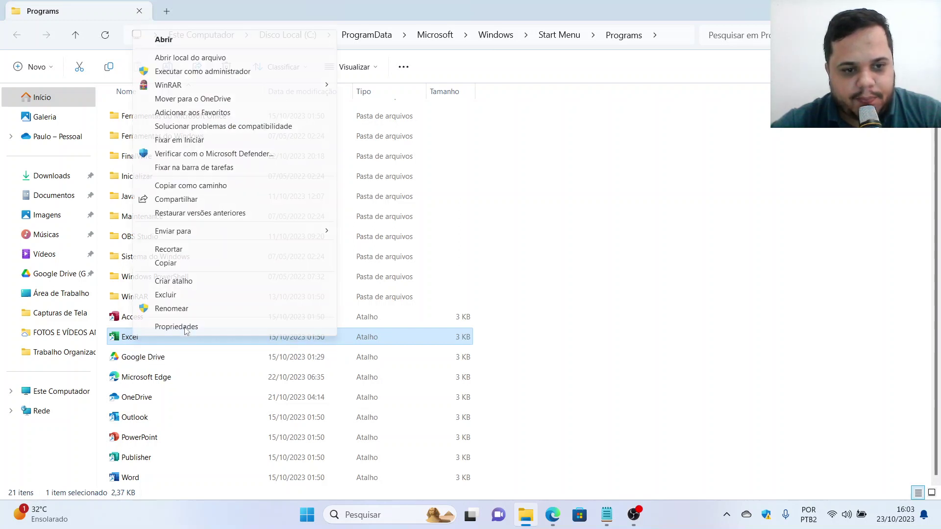
mouse_move(185, 233)
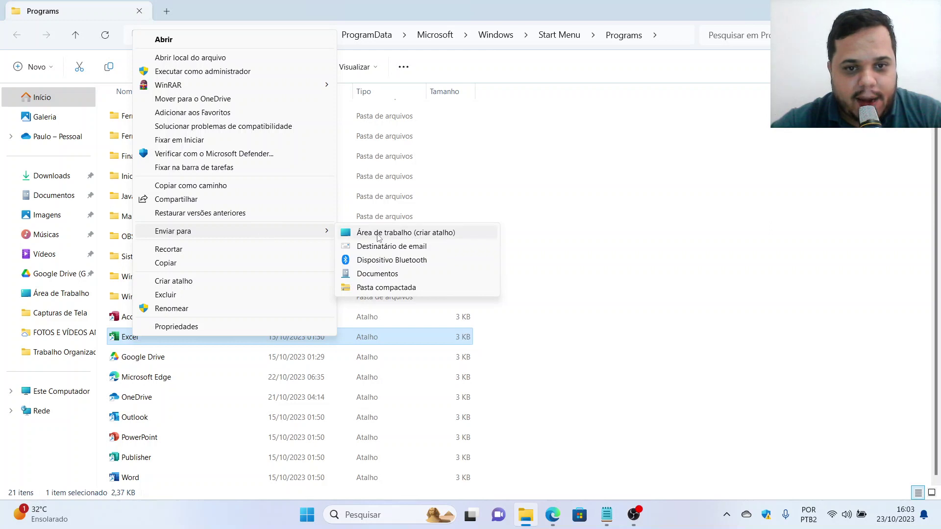
left_click(449, 237)
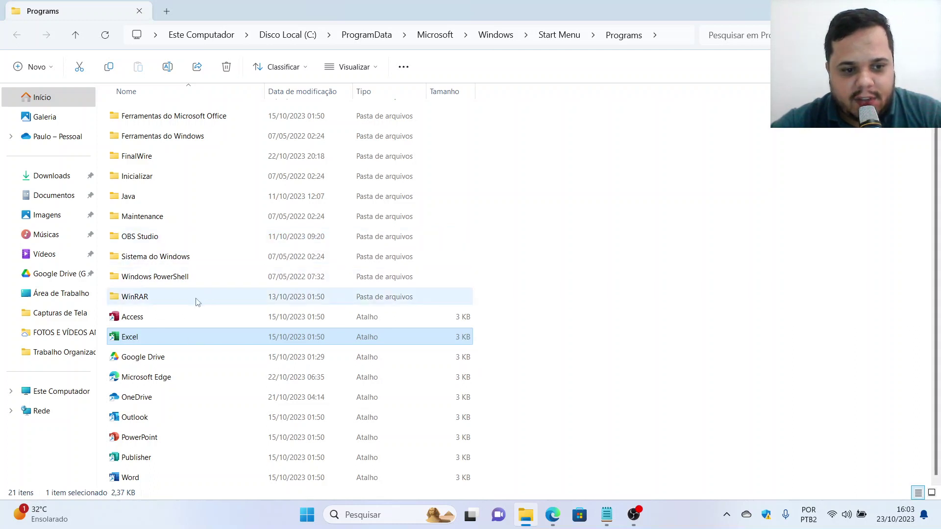
Create a desktop shortcut for Word from its entry in the Programs folder
left_click(131, 482)
right_click(132, 483)
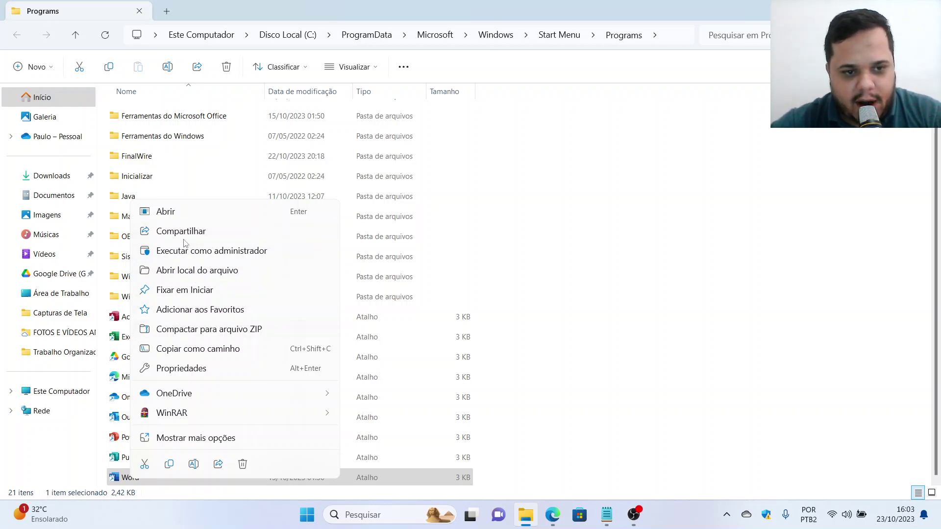
left_click(192, 440)
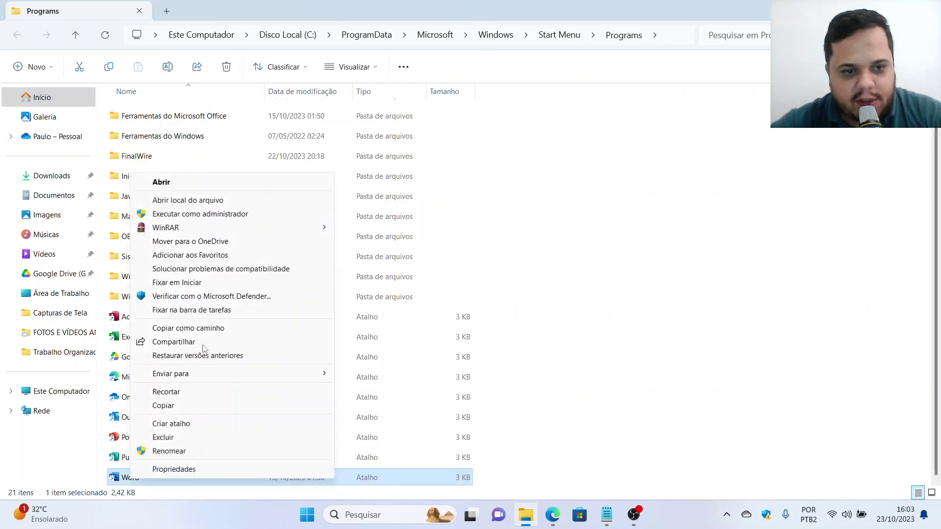
mouse_move(177, 374)
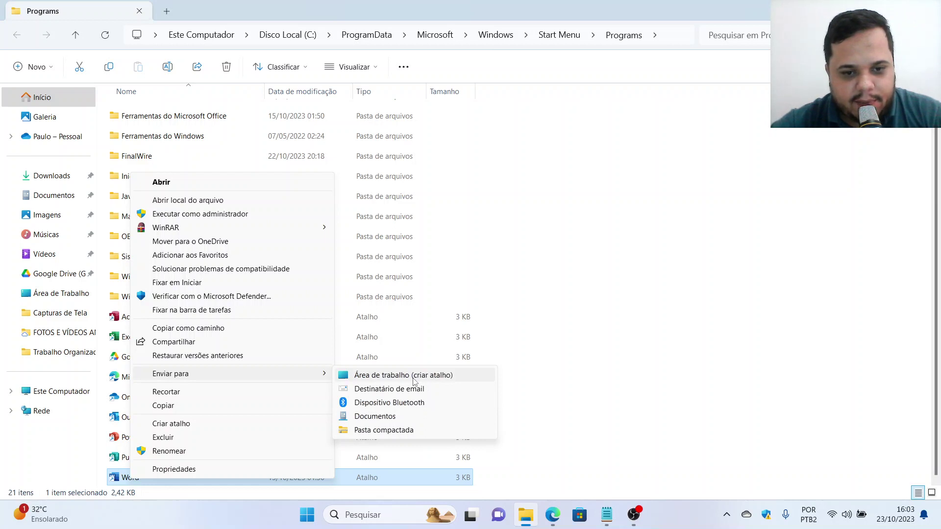
left_click(413, 377)
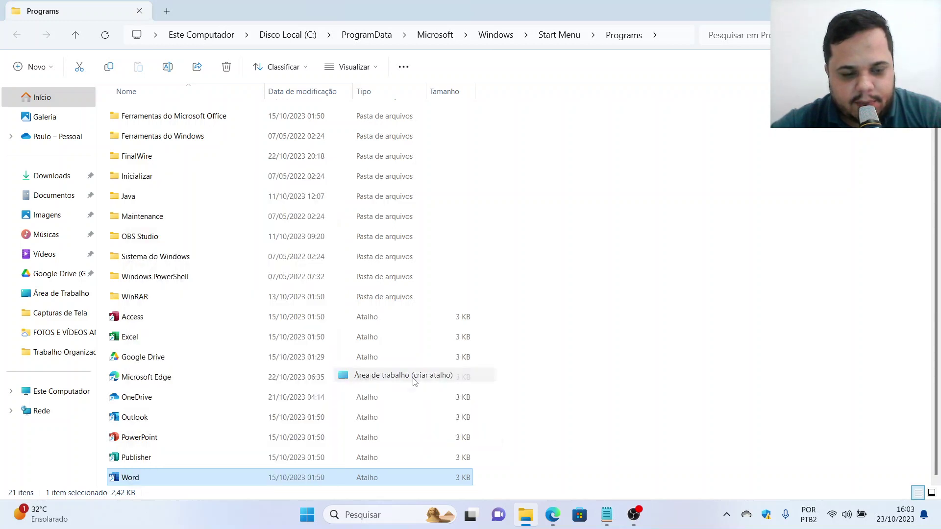
Create a desktop shortcut for PowerPoint from its entry in the Programs folder
right_click(140, 437)
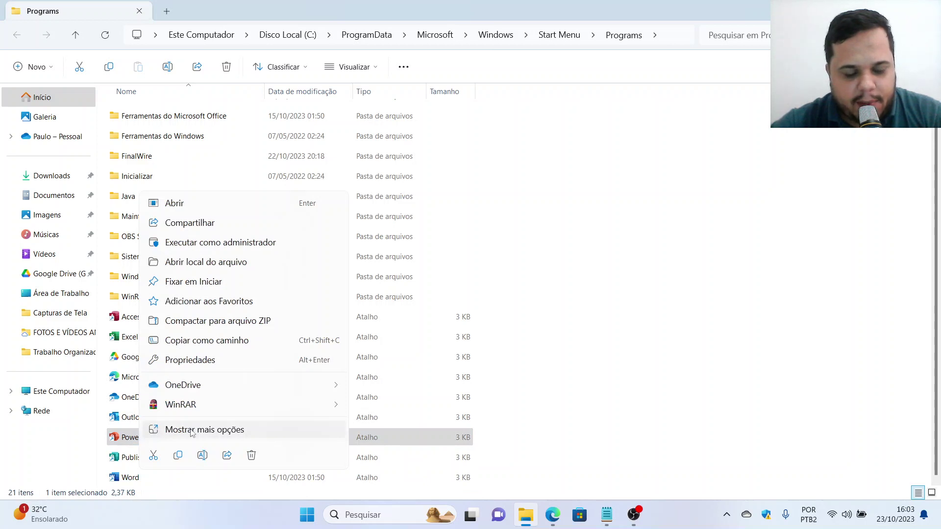
left_click(156, 430)
mouse_move(248, 339)
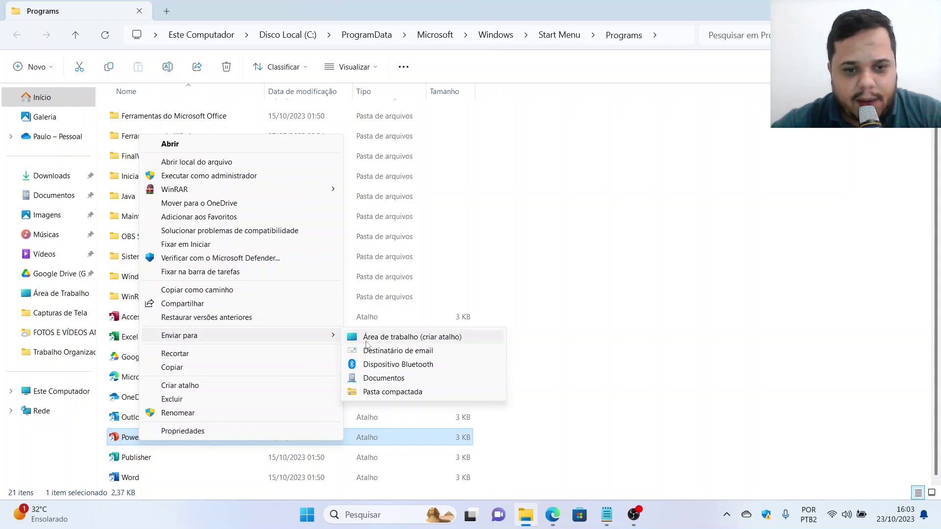
left_click(367, 340)
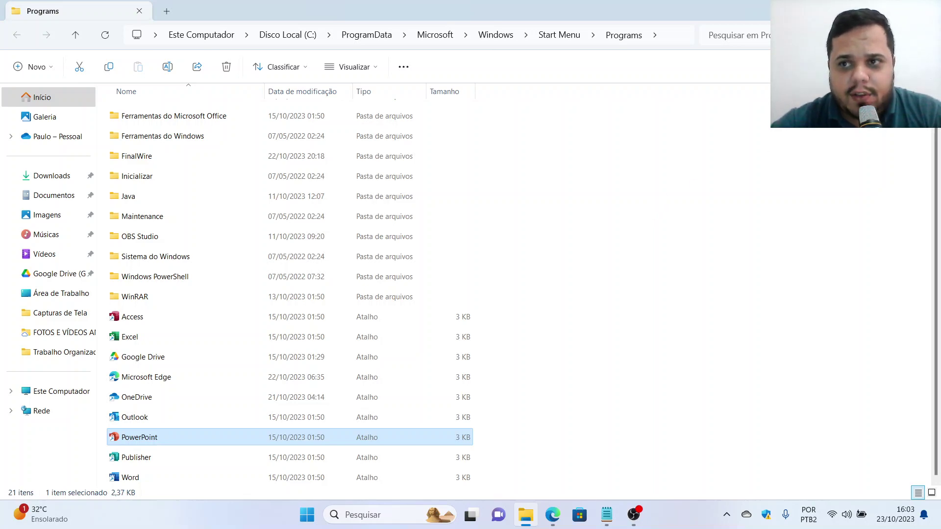
Show the desktop and check the new Excel, Word and PowerPoint shortcuts
key("super+d")
left_click_drag(102, 186, 60, 356)
left_click(134, 194)
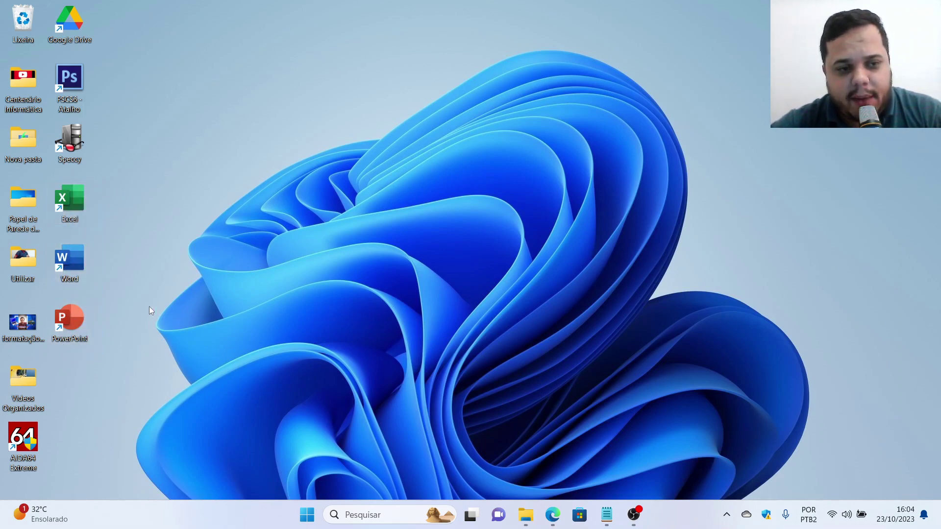
left_click_drag(99, 193, 52, 349)
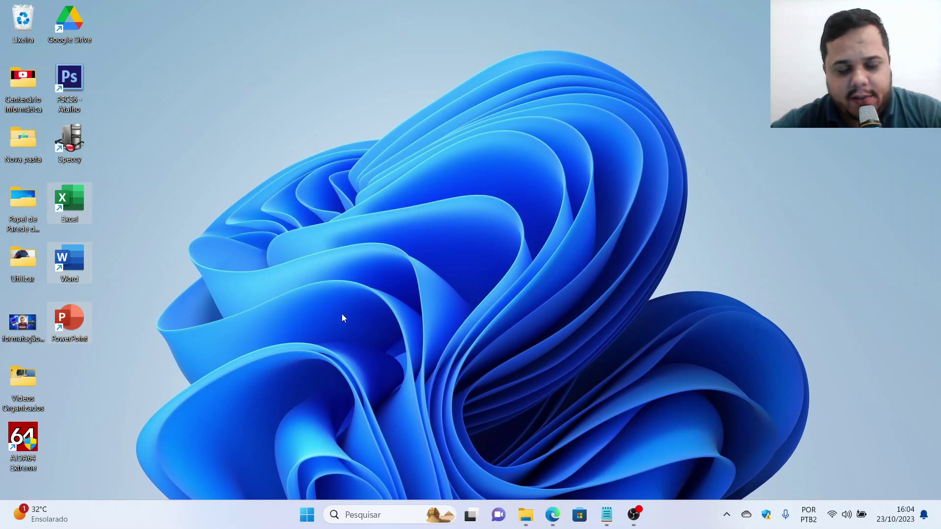
Switch back to File Explorer and move the Publisher shortcut from the Programs folder to the Recycle Bin
left_click(527, 519)
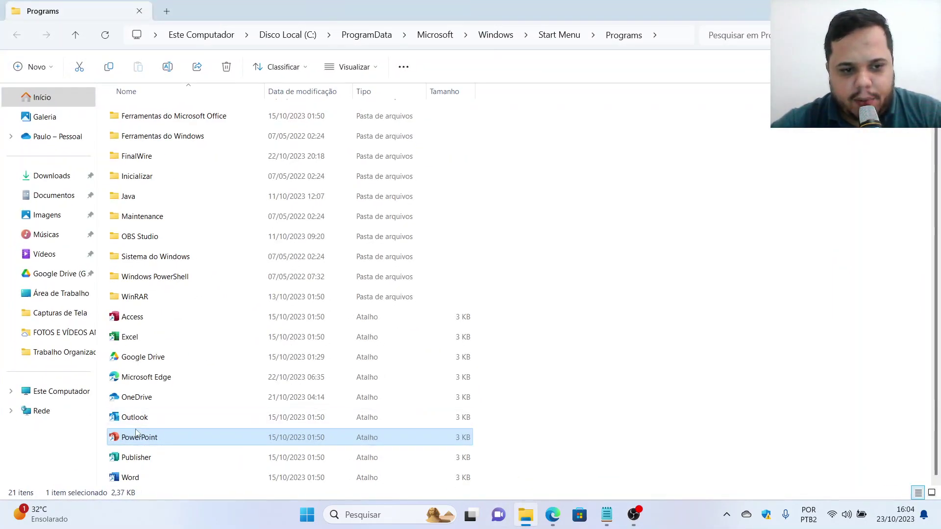
left_click(136, 464)
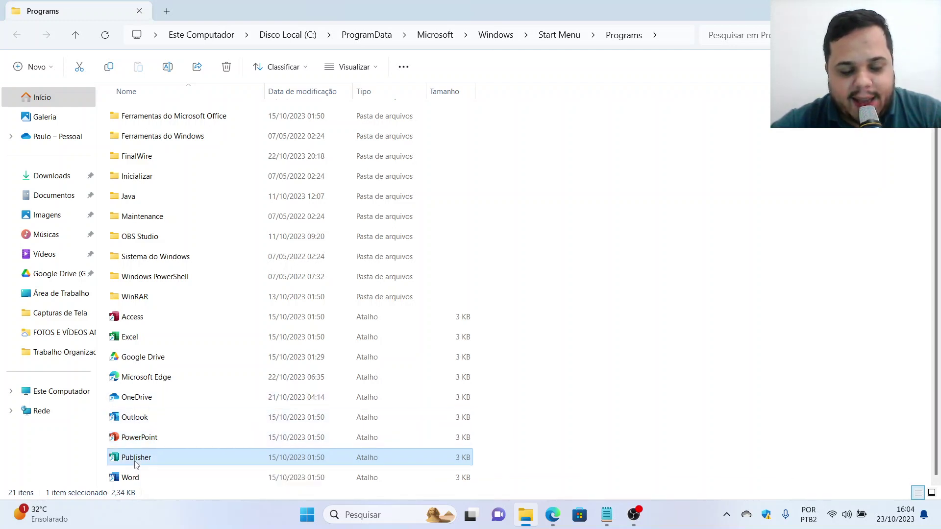
left_click_drag(136, 464, 22, 22)
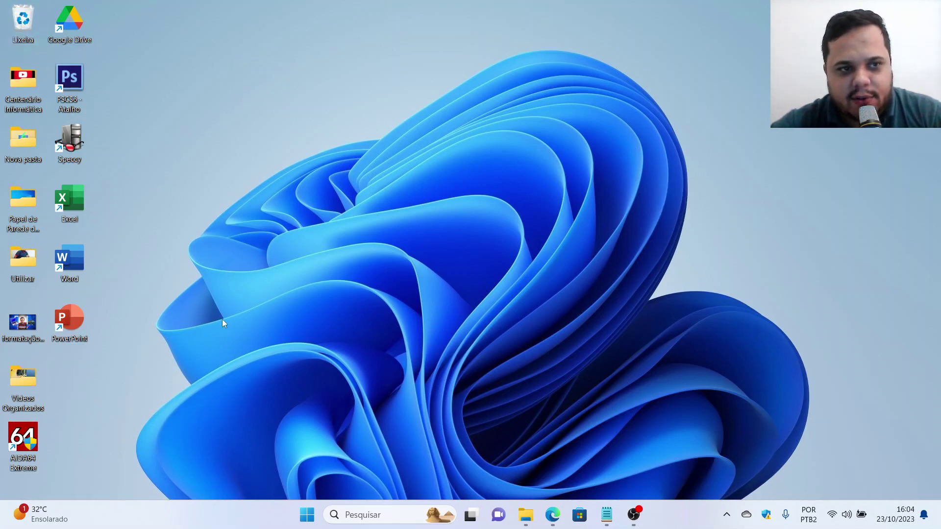
left_click_drag(157, 204, 72, 361)
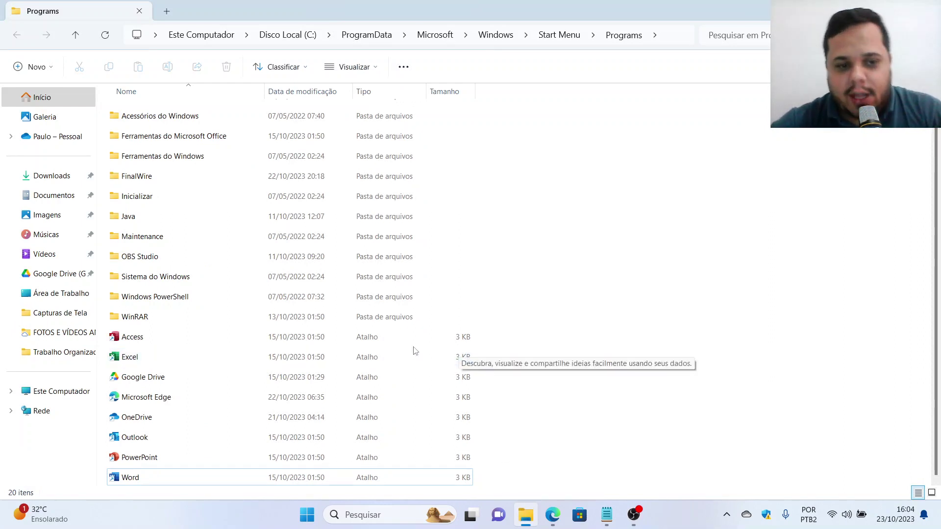
Try to send the Excel entry in the Programs folder to the desktop as a shortcut again, and return to the desktop
right_click(131, 360)
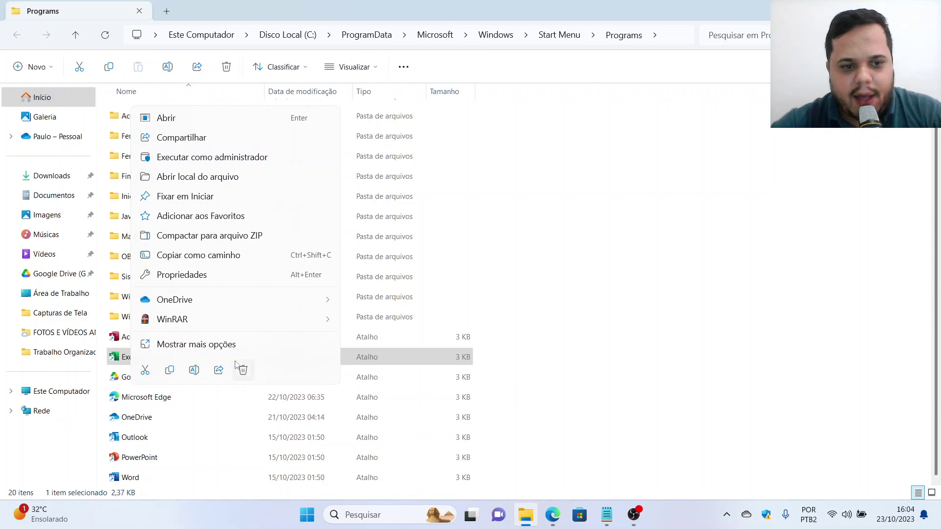
left_click(240, 345)
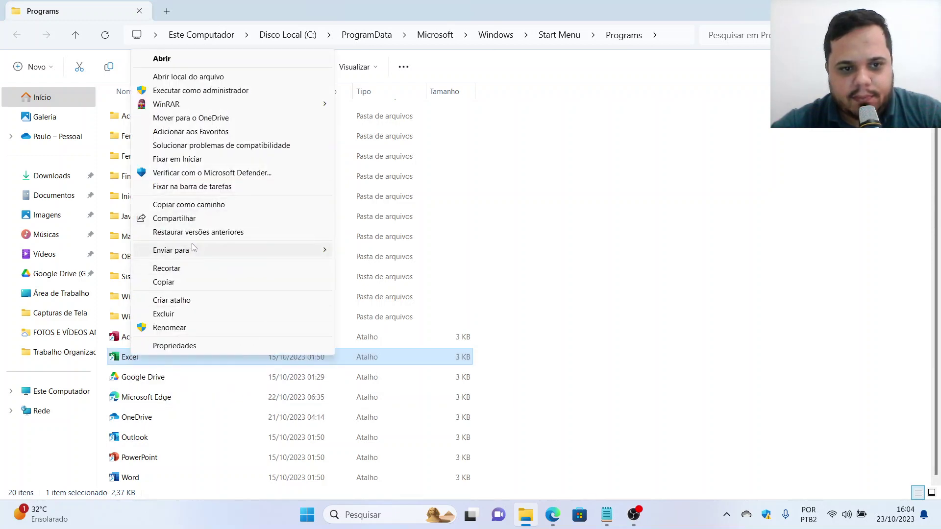
mouse_move(197, 250)
left_click(417, 256)
key("super+d")
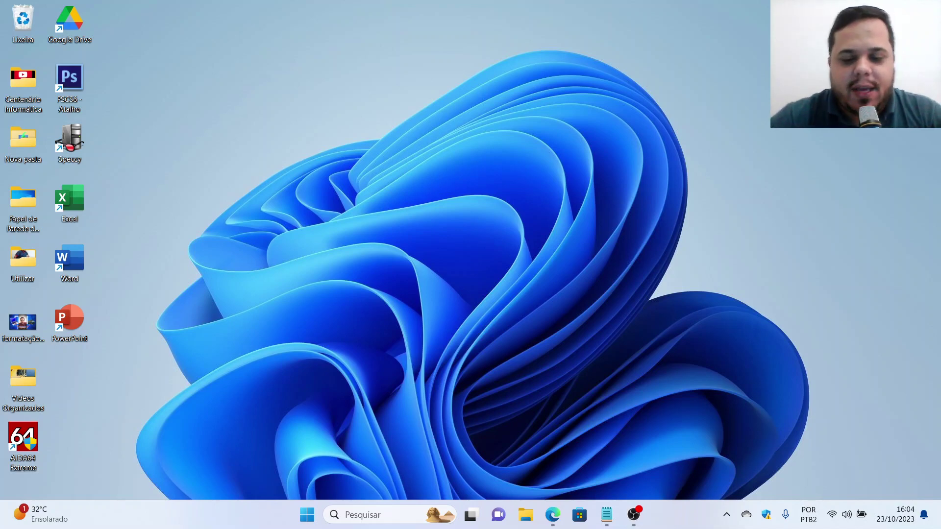
left_click(634, 515)
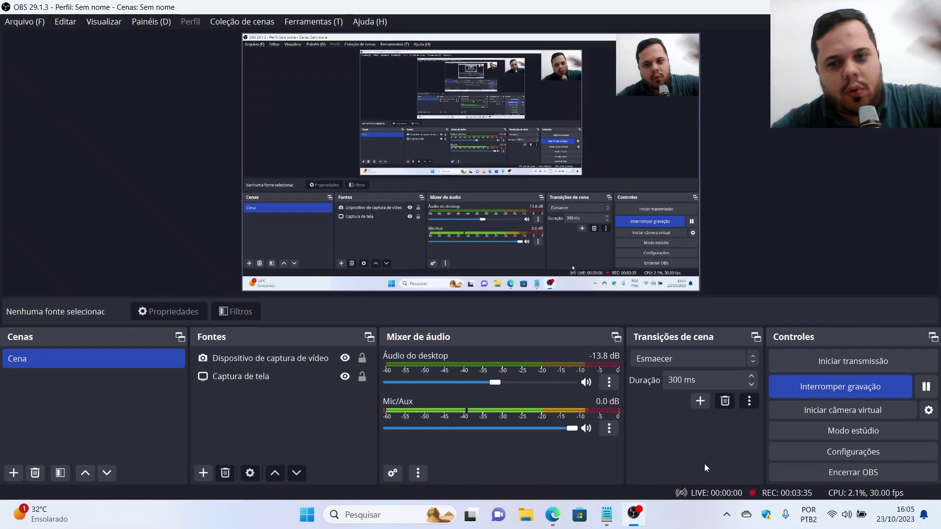